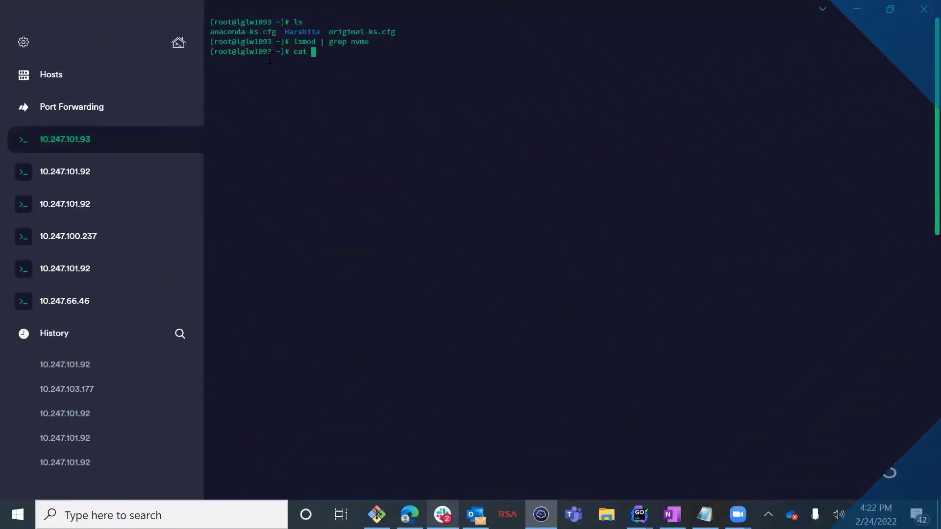
Display the node's NVMe host NQN from /etc/nvme/hostnqn
text(tc/)
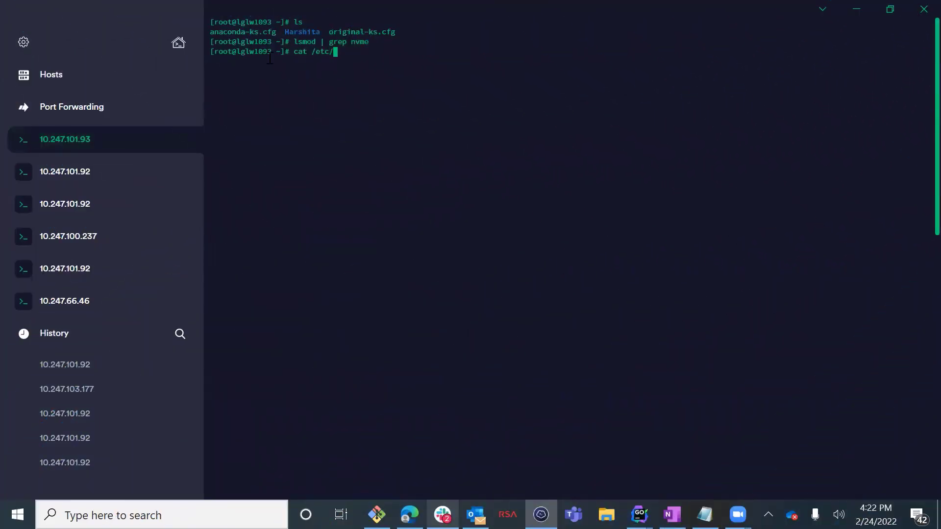
text(nvme/hostnqn)
key(Return)
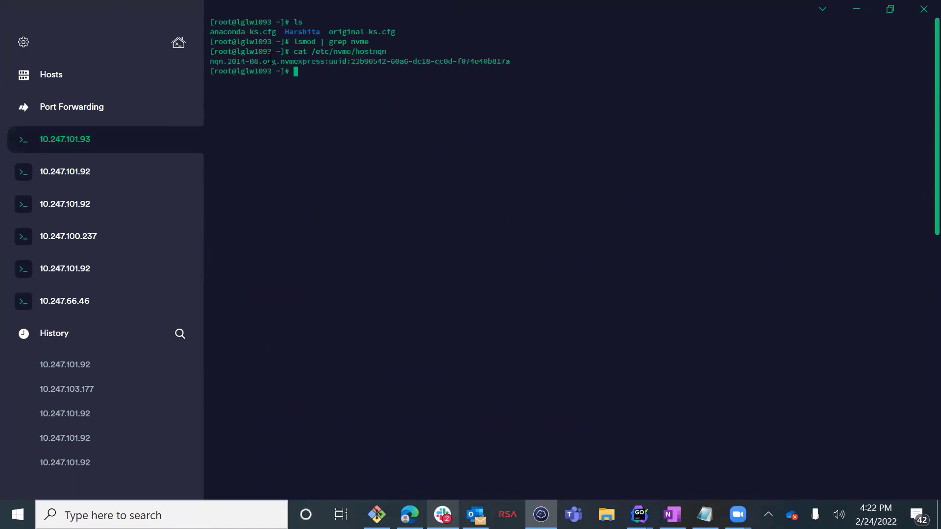
key(Return)
Load the nvme and nvme_tcp kernel modules and confirm them with lsmod | grep nvme
text(modprobe )
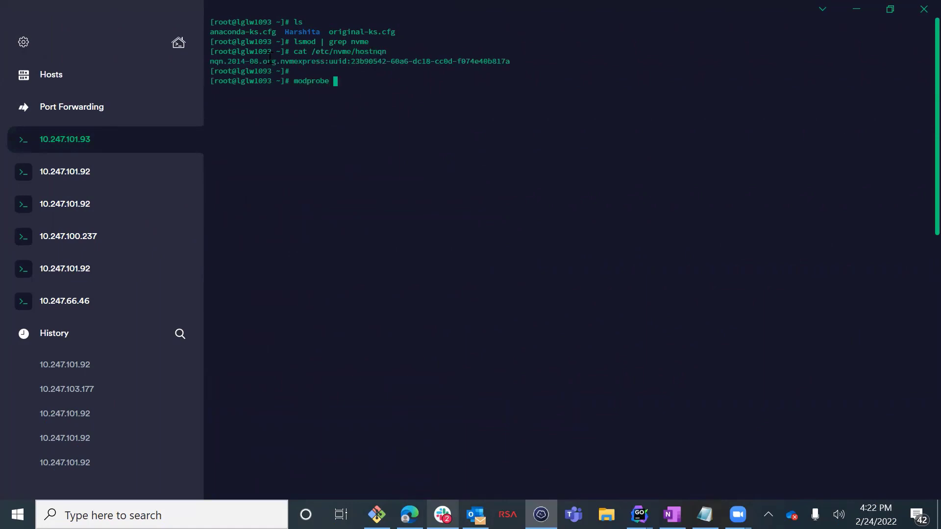
text(nvme)
key(Return)
text(modprobe)
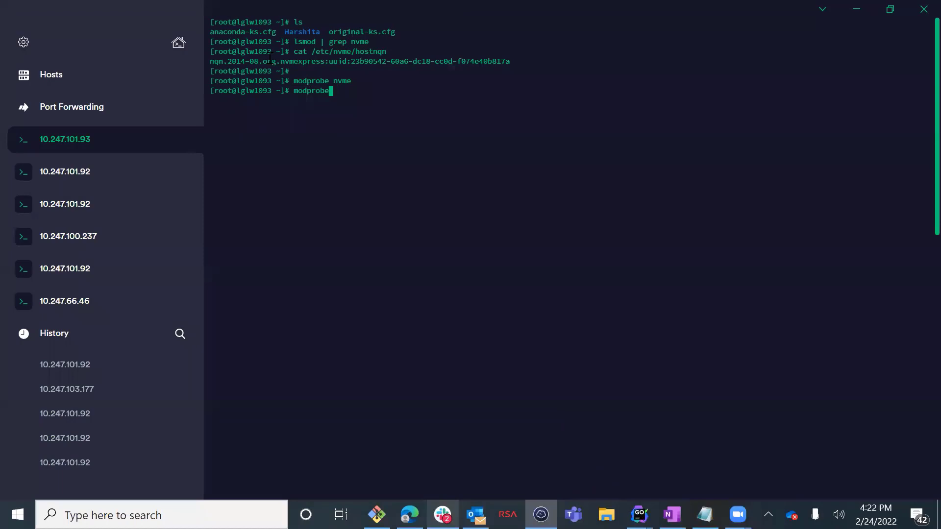
text( nvme_tcp)
key(Return)
text(lsmod)
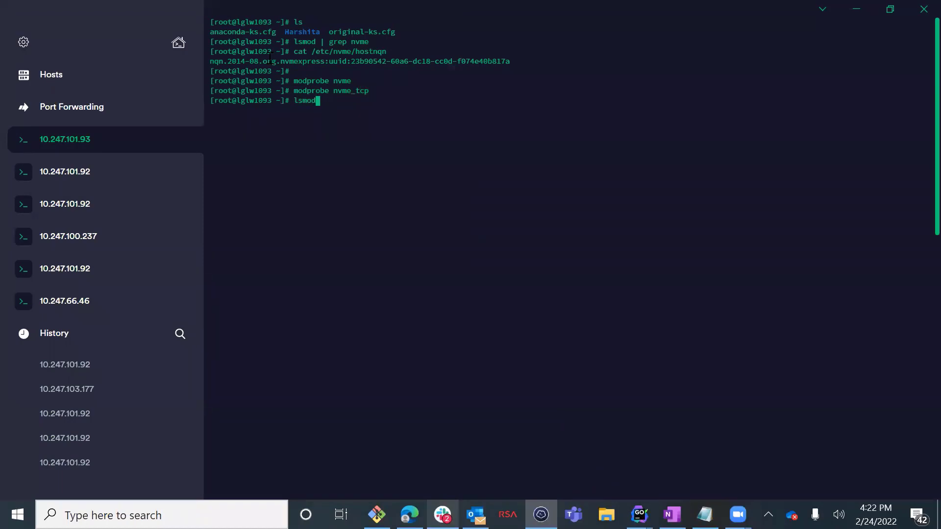
text( | grep nvme)
key(Return)
key(Return)
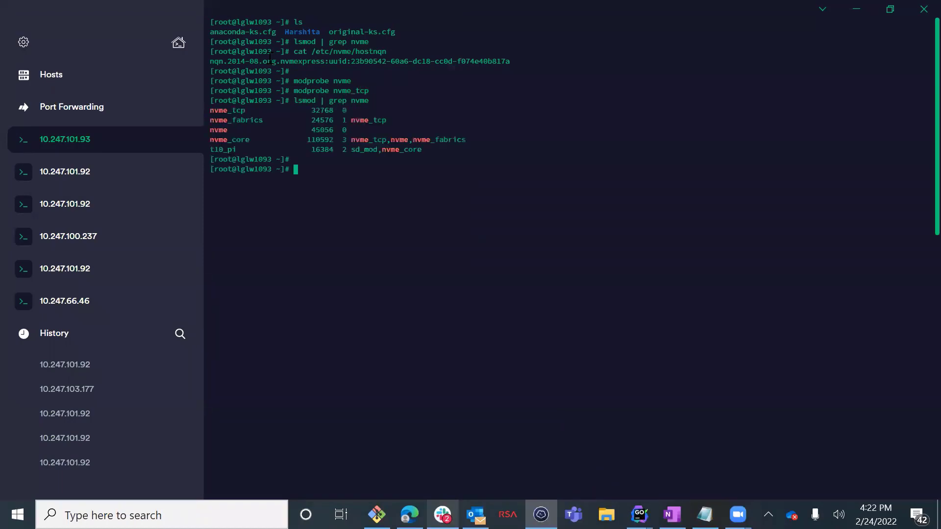
Rerun ./csi-install.sh --namespace csi-powerstore --values ./myvalues.yaml in the 10.247.101.92 session
click(76, 202)
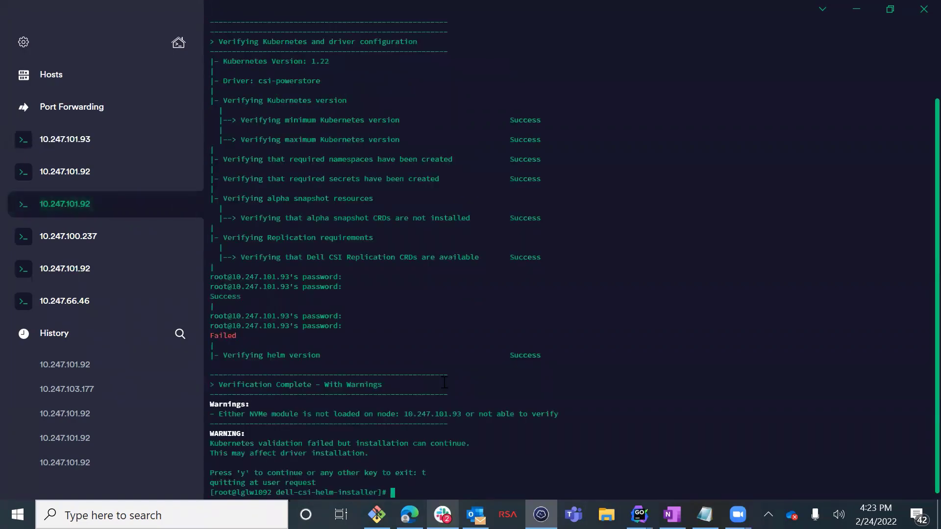
key(Up)
key(Return)
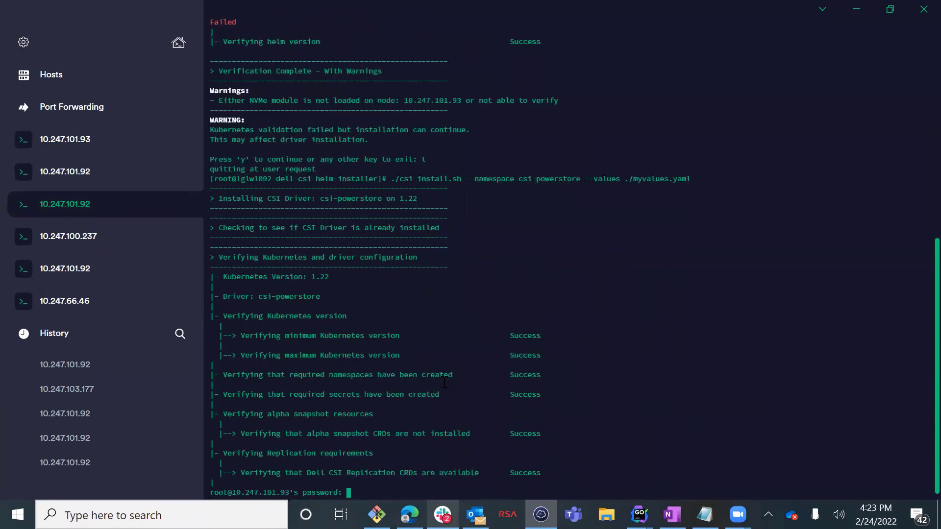
Enter the node root passwords to finish the install, then view the csi-powerstore pods
key(Return)
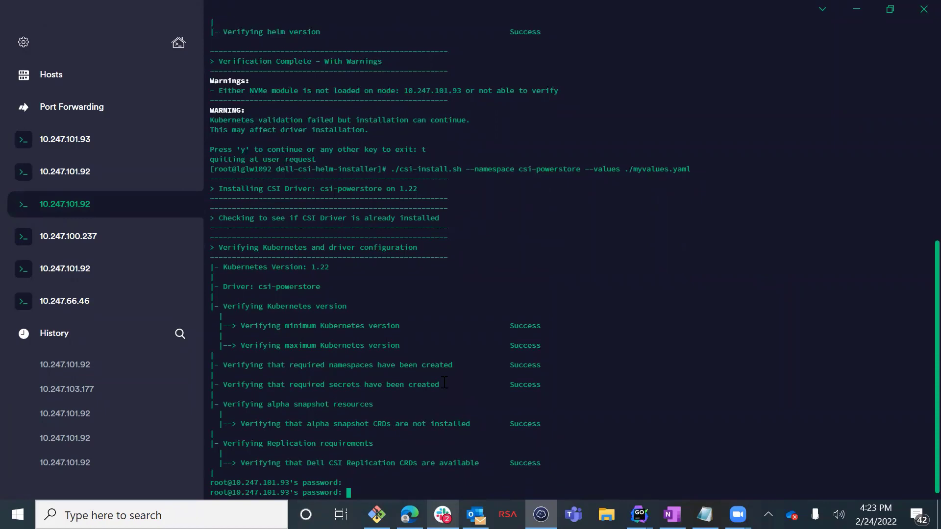
key(Return)
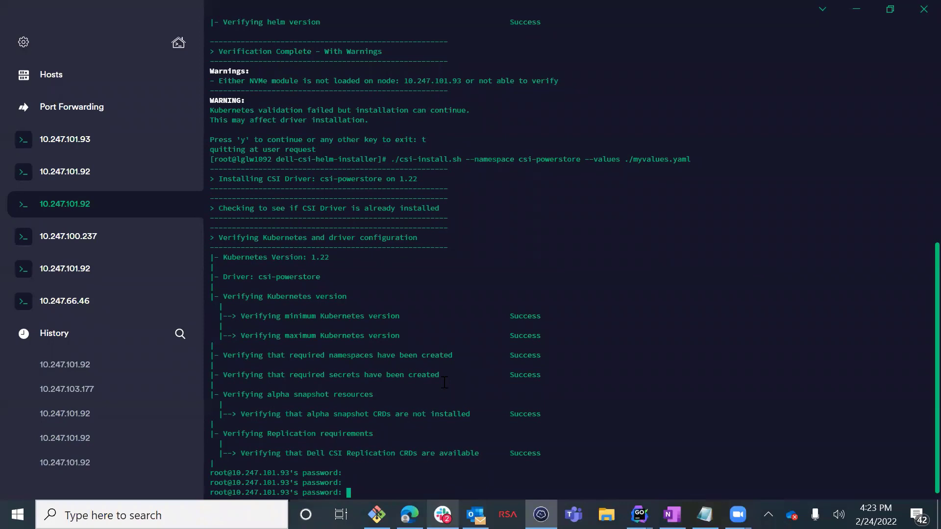
key(Return)
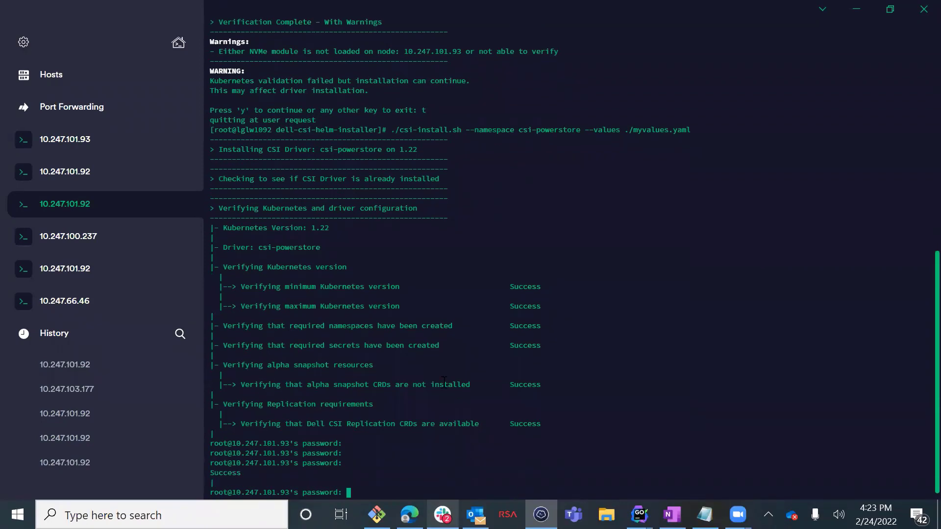
key(Return)
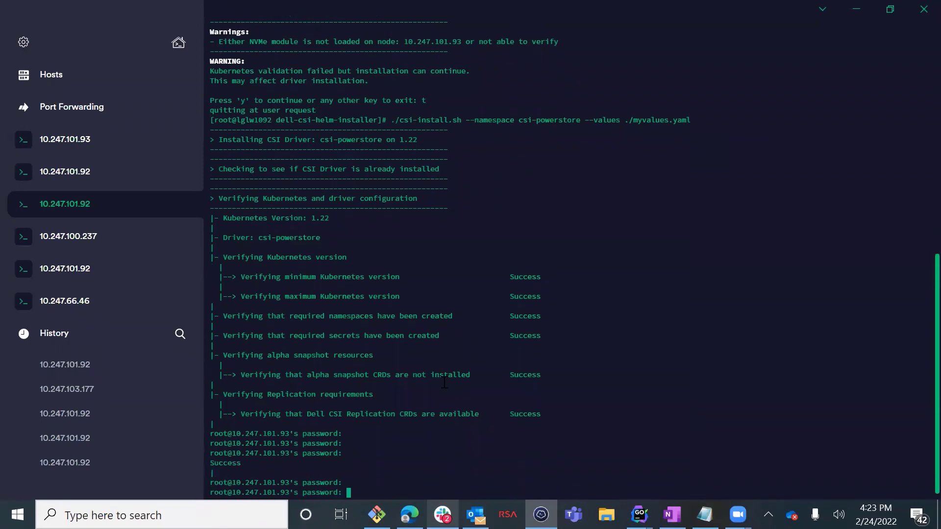
key(Return)
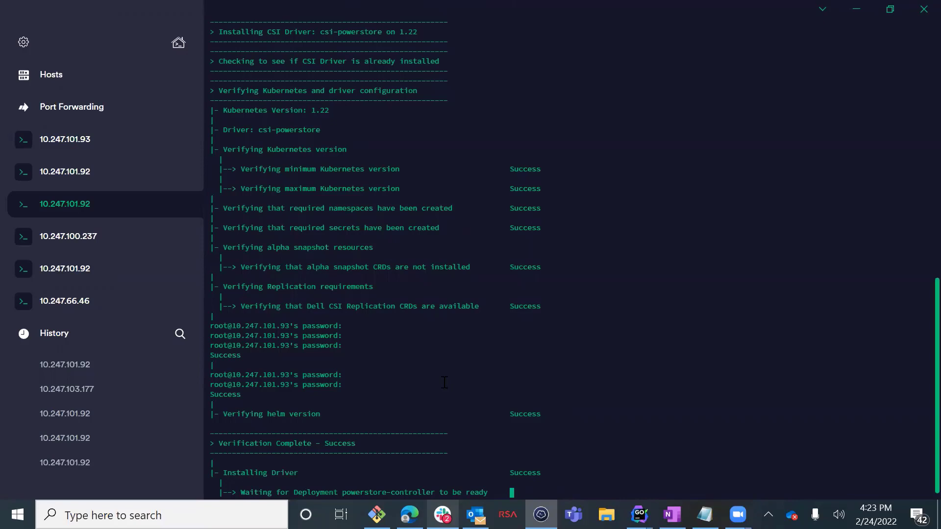
click(66, 170)
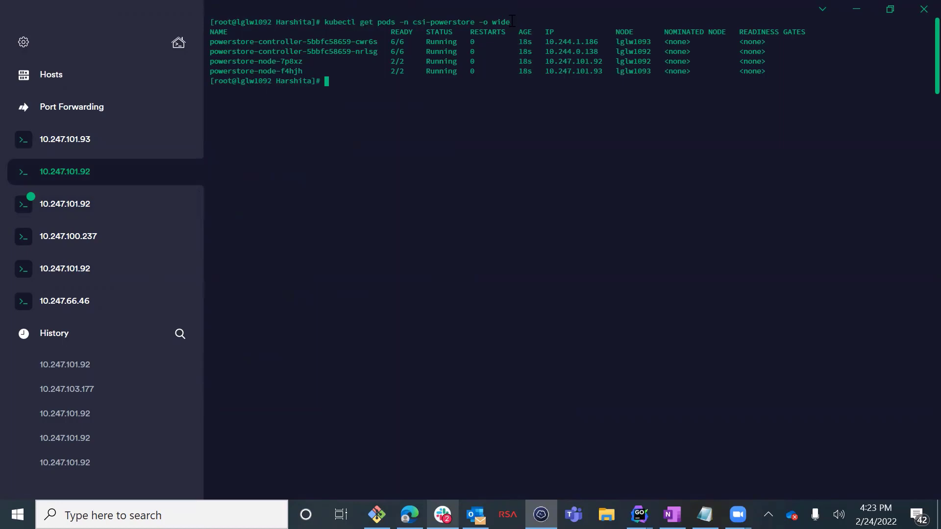
Run kubectl describe sc powerstore-nvme to show its csi-powerstore.dellemc.com provisioner and Immediate binding
drag(511, 23, 324, 24)
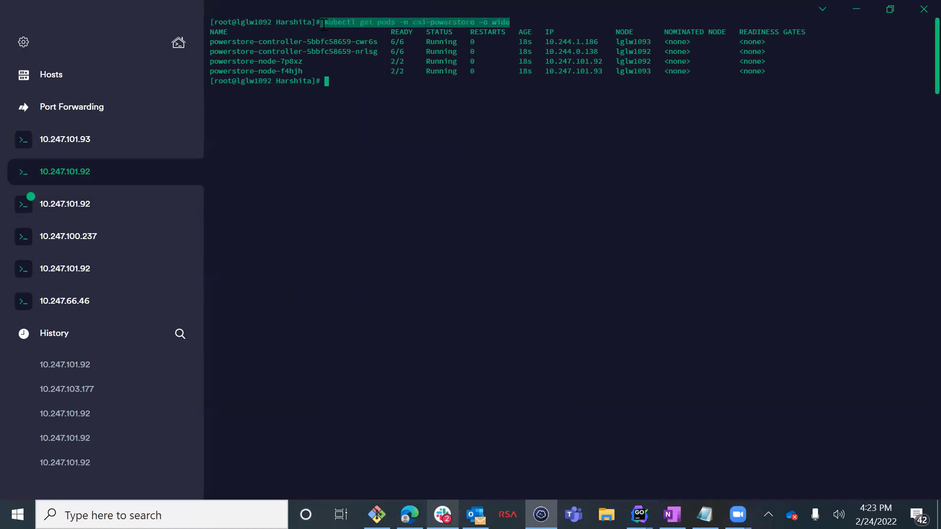
click(79, 206)
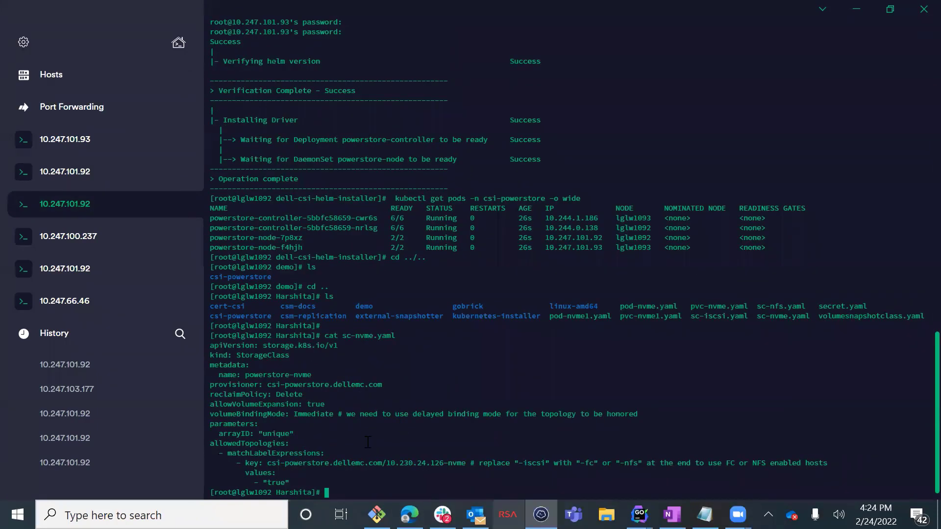
key(Return)
text(kubectl describe s)
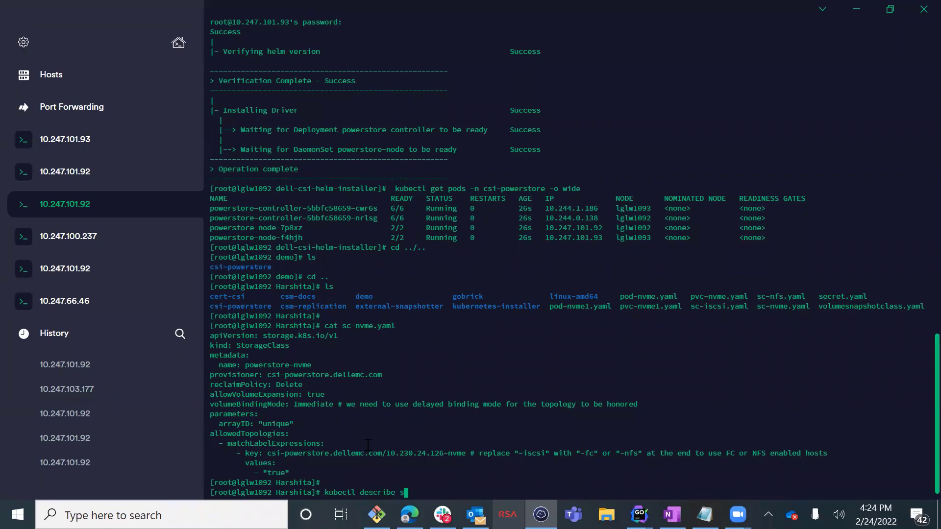
text(c powerstore-nvme)
key(Return)
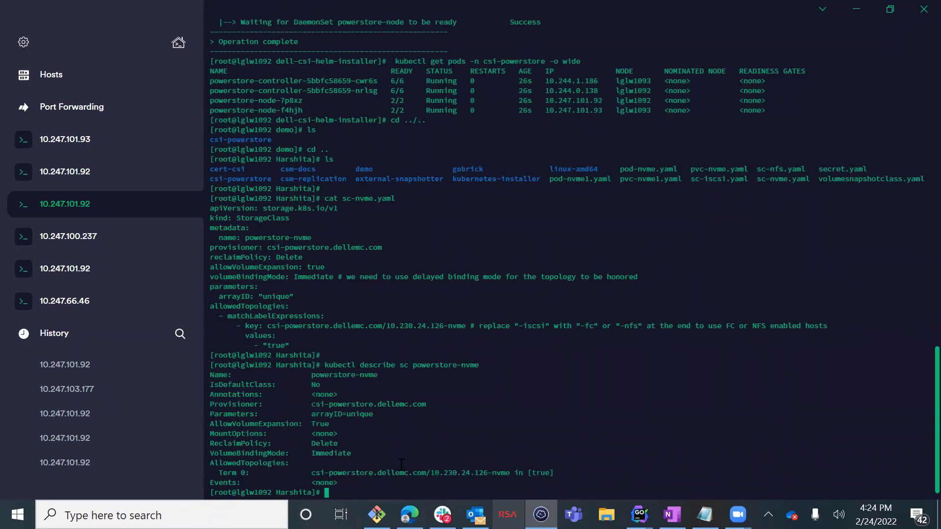
double_click(693, 169)
Display the contents of pvc-nvme.yaml with cat
key(Return)
text(cat)
right_click(370, 492)
key(Return)
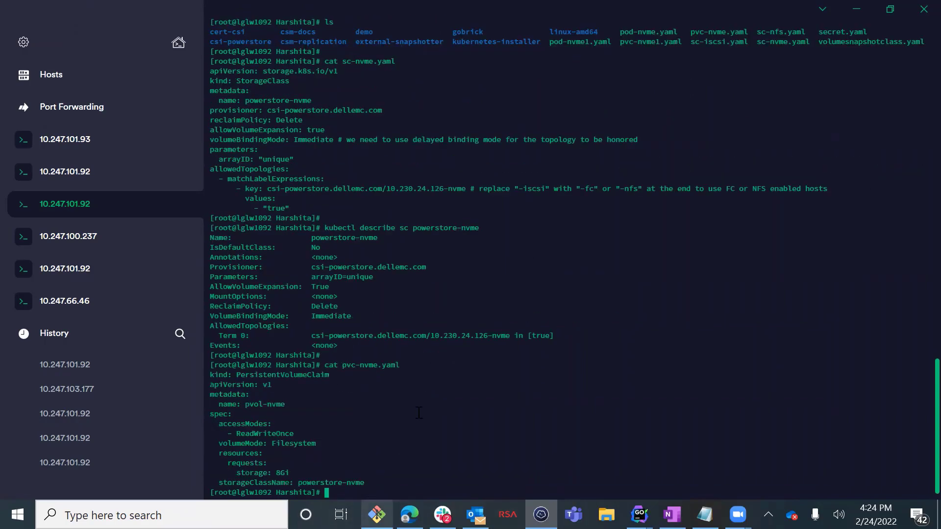
Create the pvol-nvme claim from pvc-nvme.yaml and confirm it is Bound with kubectl get pvc
text(kubectl create -f)
double_click(364, 370)
right_click(427, 492)
key(Return)
text(kubectl get pvc)
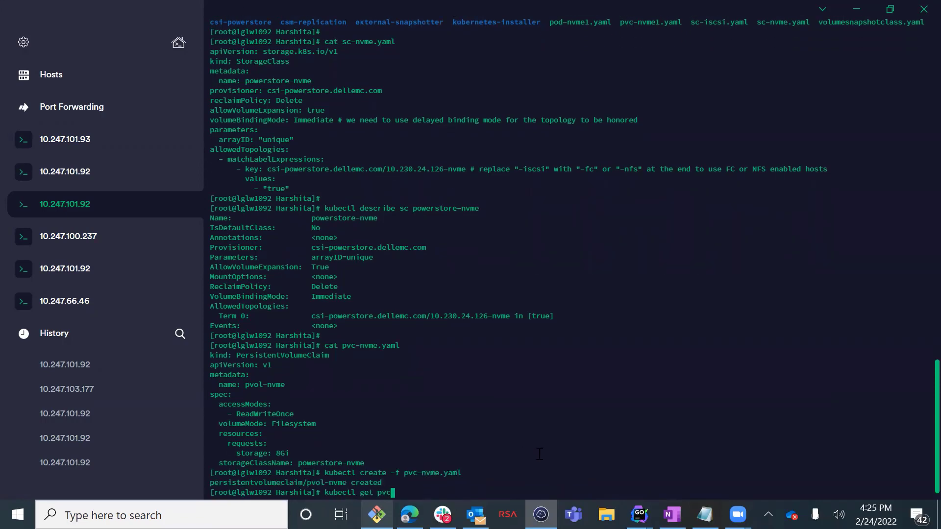
key(Return)
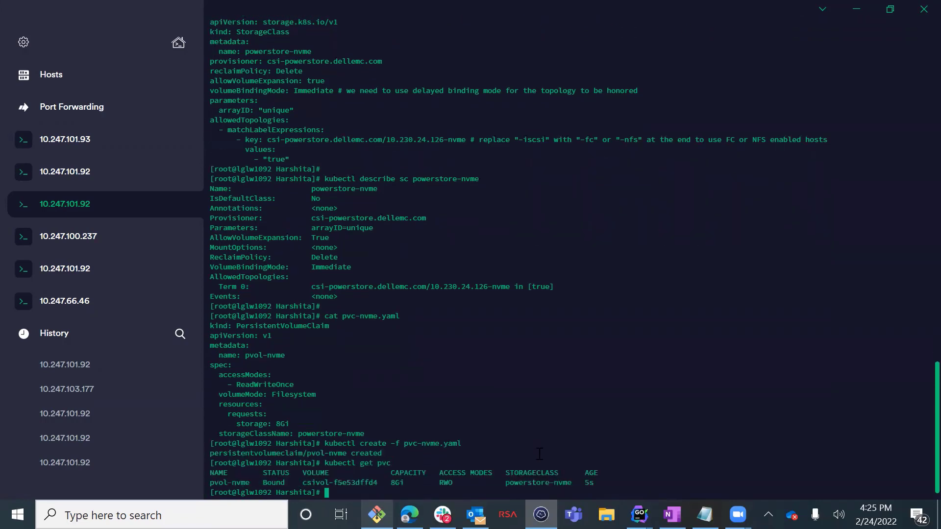
key(Return)
List the folder, view pod-nvme.yaml, and confirm pod-nvme is Running with kubectl get pods
text(ls)
key(Return)
text(cat)
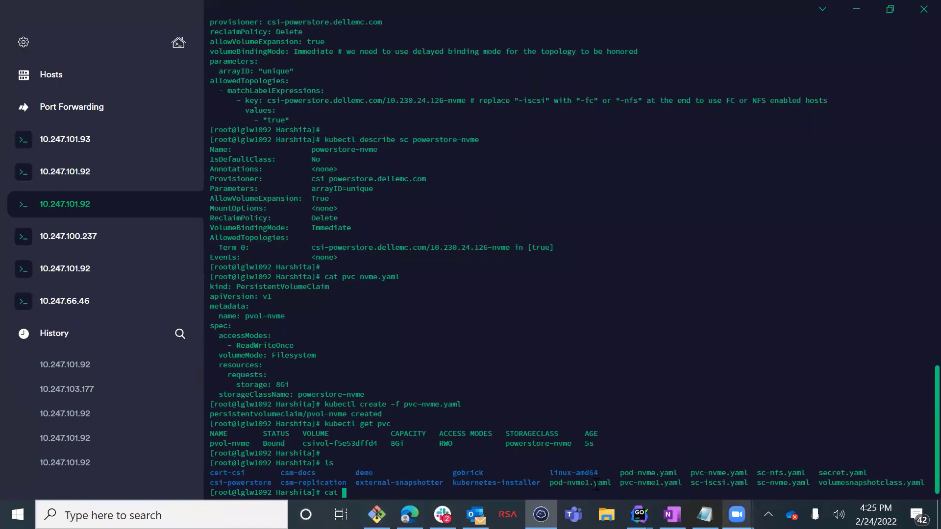
double_click(648, 474)
right_click(648, 473)
key(Return)
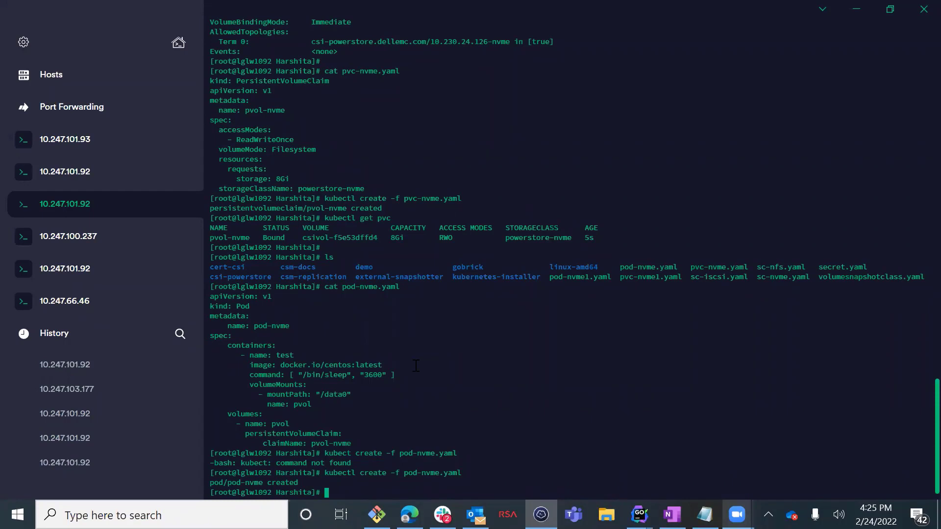
text(kubectl get pods)
key(Return)
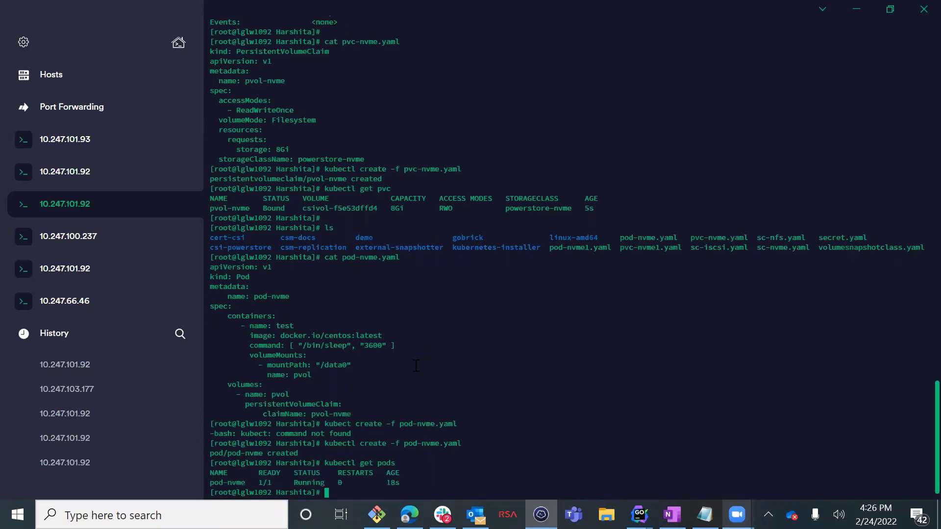
Open the Hosts & Host Groups list from the PowerStore Manager dashboard
click(410, 515)
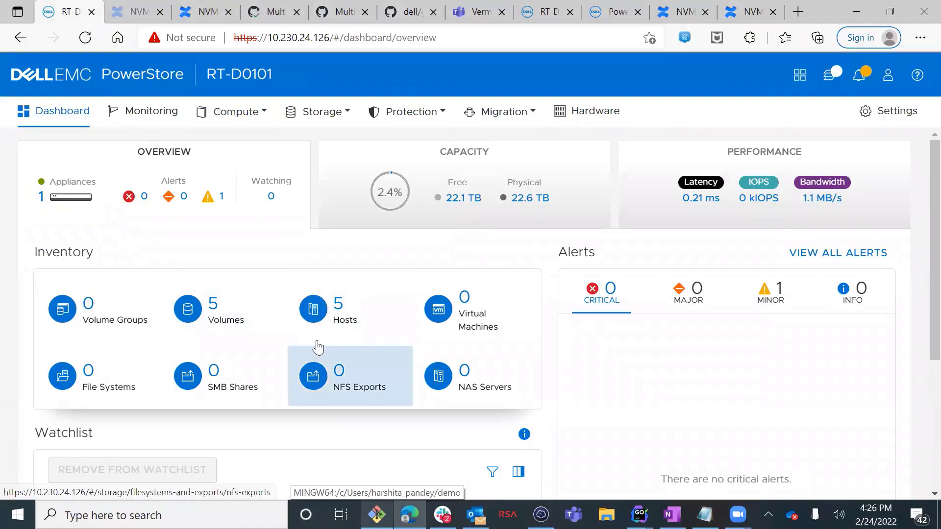
click(345, 308)
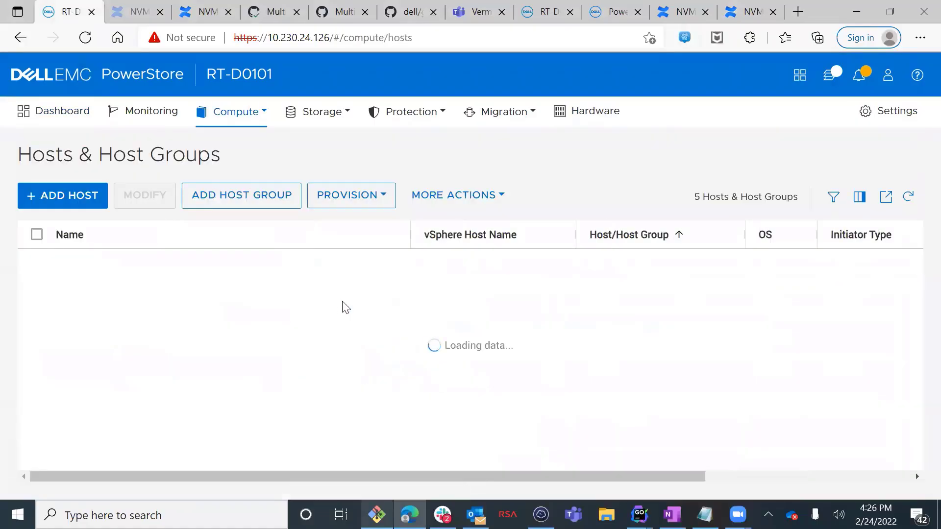
scroll(353, 371, right, 5)
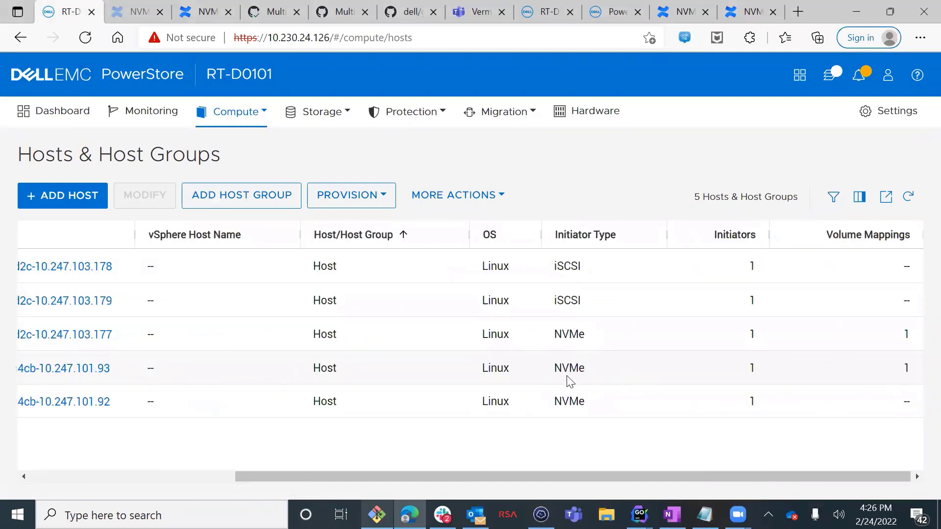
scroll(548, 363, left, 5)
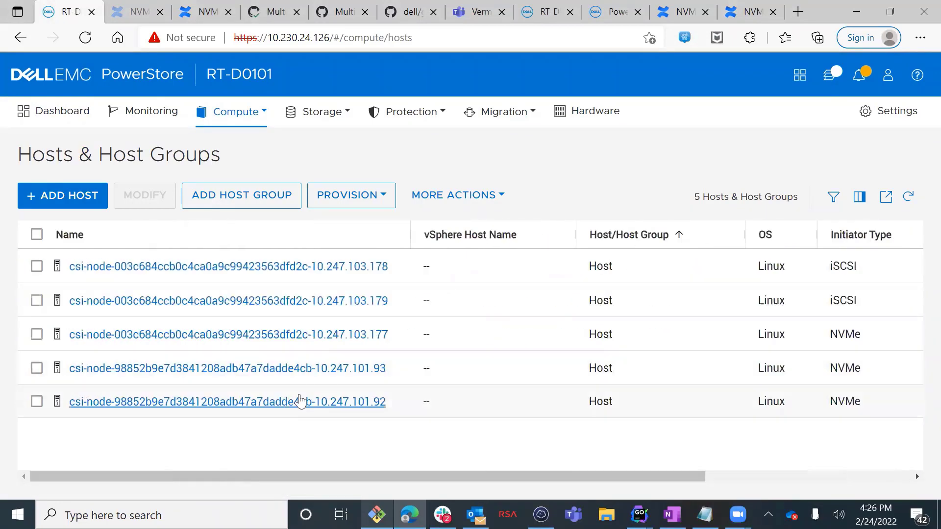
Describe pod pod-nvme to find it runs on node 10.247.101.93
click(541, 515)
right_click(434, 490)
key(Return)
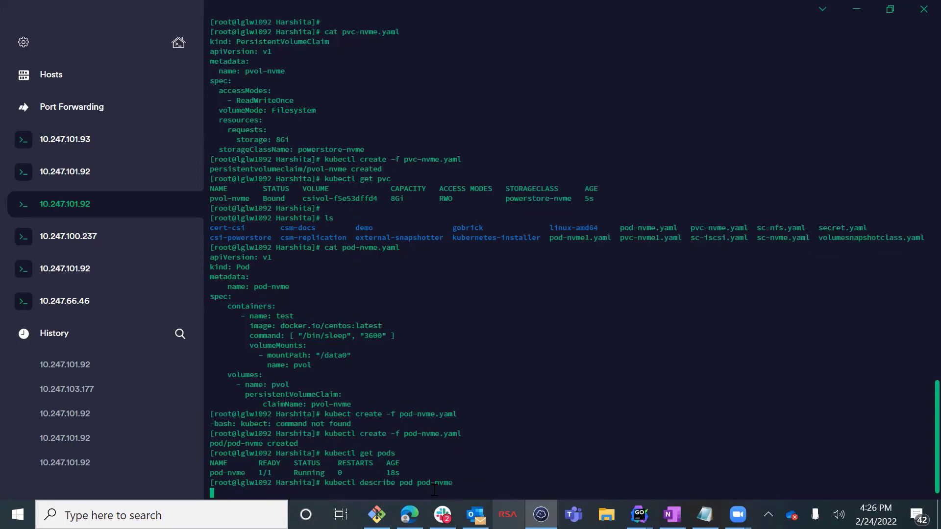
scroll(306, 300, up, 10)
scroll(306, 302, up, 1)
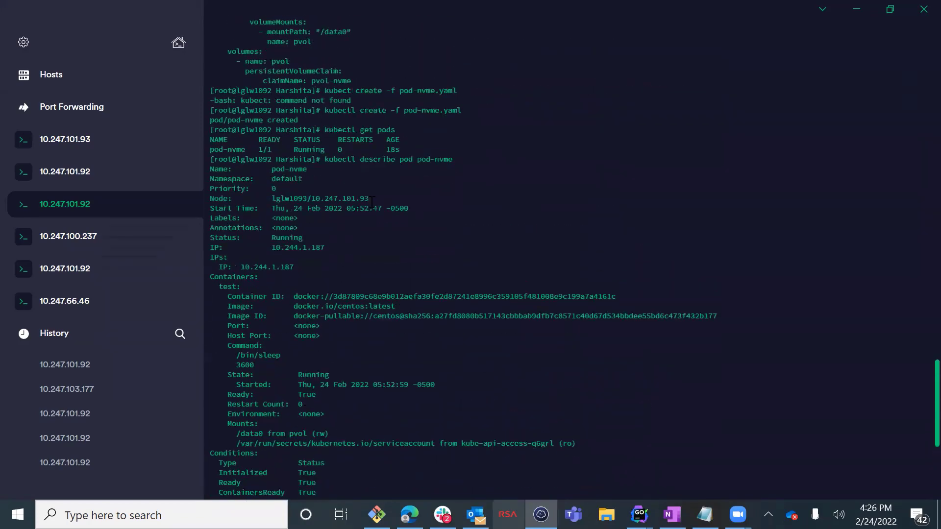
drag(368, 198, 271, 199)
click(410, 515)
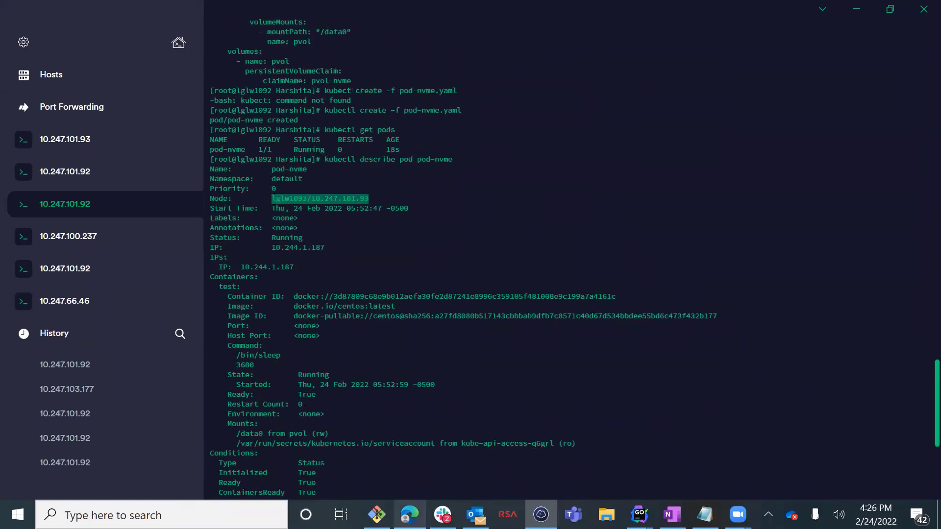
Show the Mapped Volumes of host 10.247.101.93 in PowerStore Manager
scroll(476, 375, right, 5)
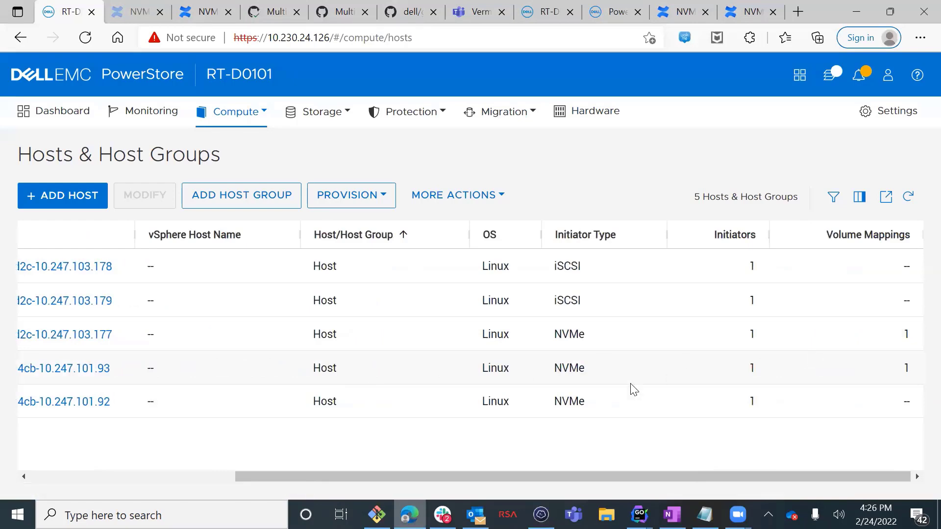
scroll(631, 388, left, 5)
click(261, 375)
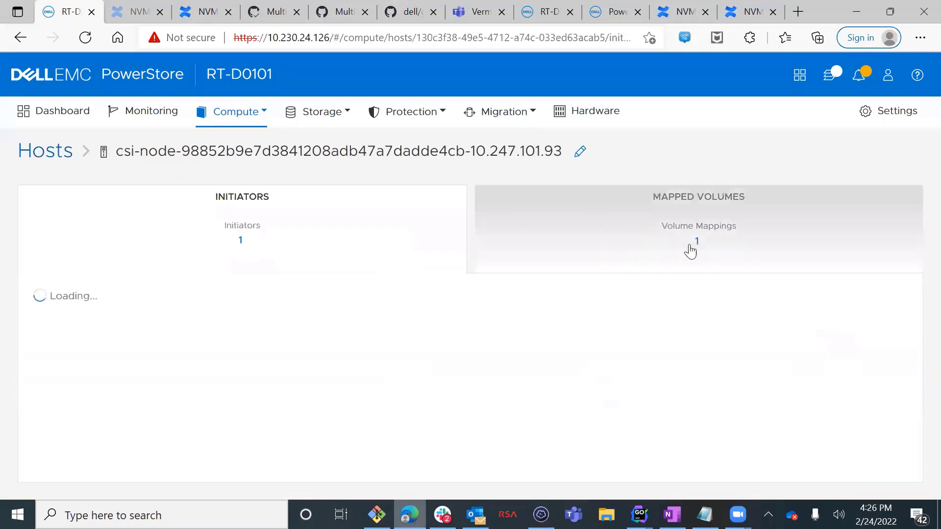
click(692, 253)
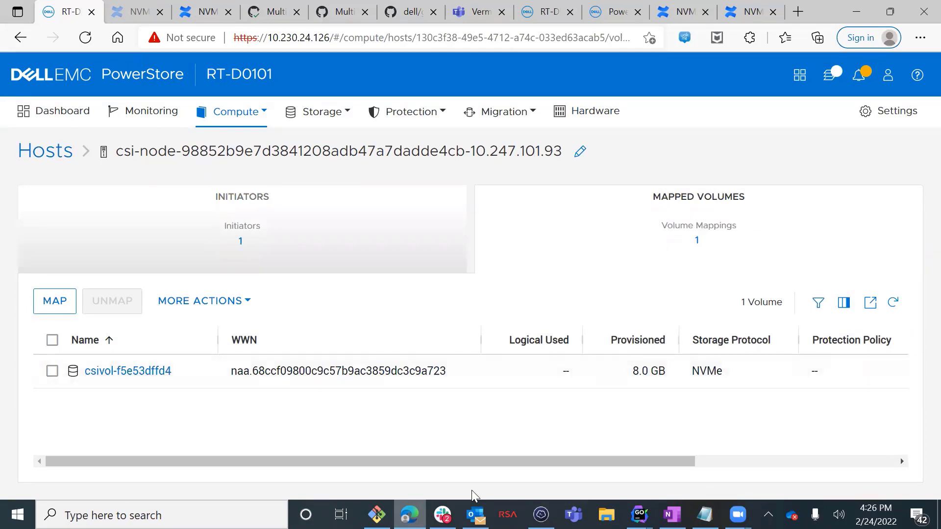
Run kubectl get pv and match volume csivol-f5e53dffd4 against the host's mapped volume
click(541, 514)
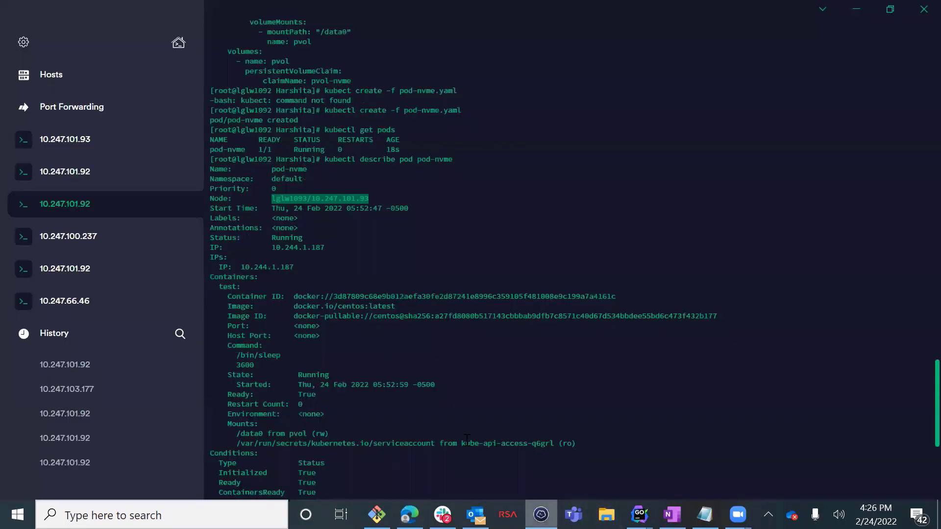
key(Return)
text(kubectl get pv)
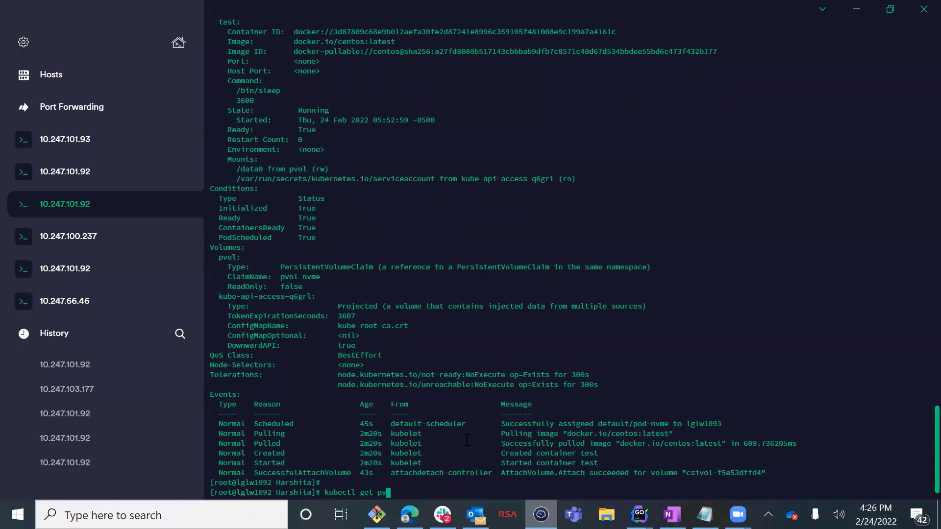
key(Return)
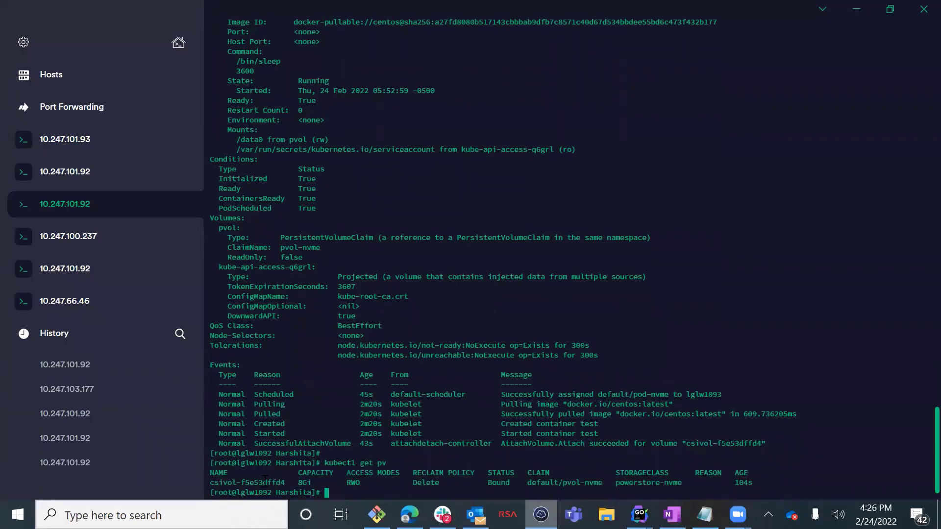
double_click(265, 482)
key(alt+Tab)
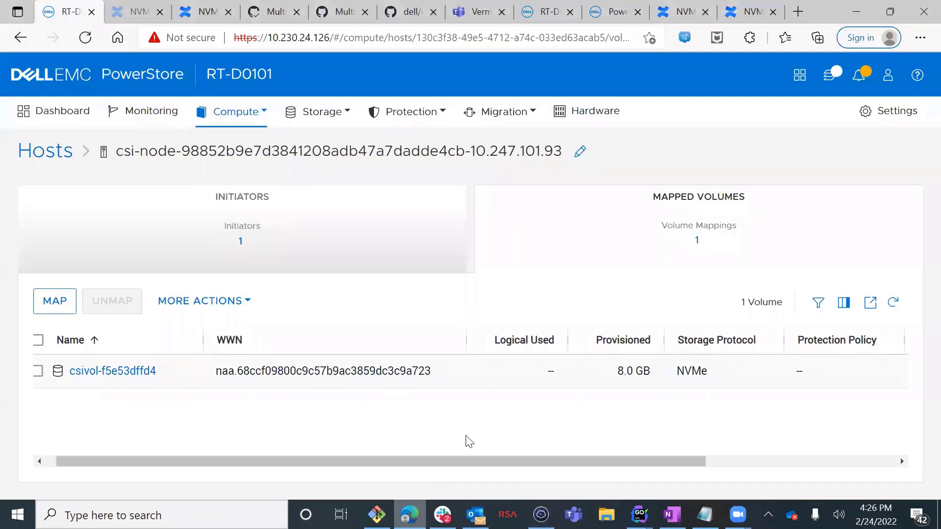
scroll(464, 442, right, 5)
drag(457, 374, 415, 378)
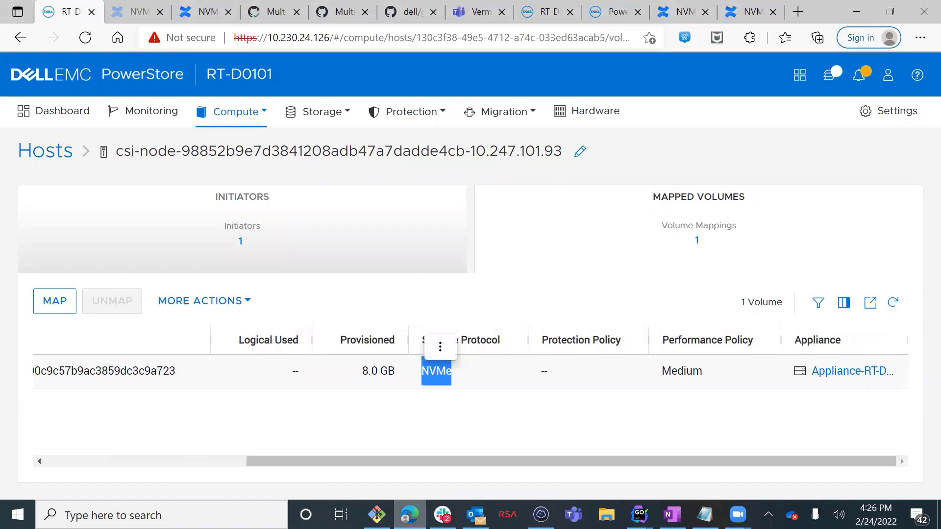
key(alt+Tab)
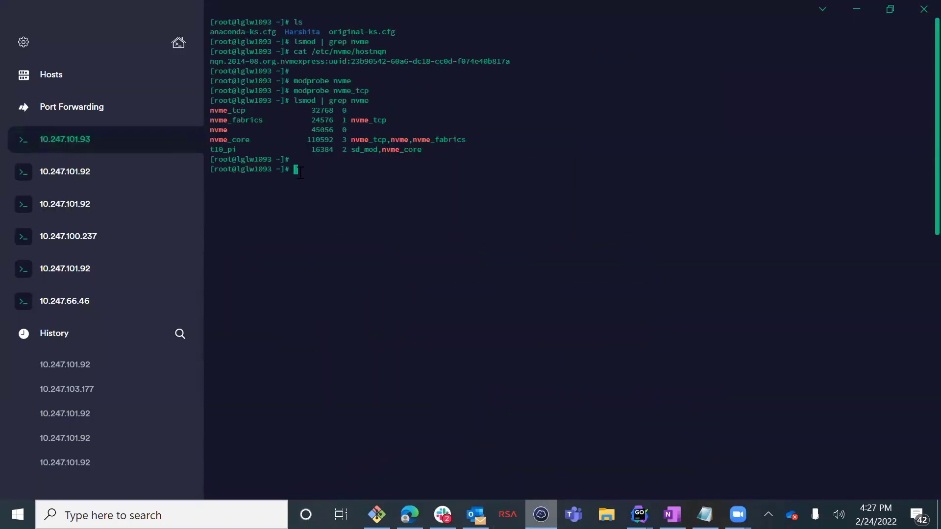
Run nvme list to show two 8.59 GB dellemc-powerstore devices, /dev/nvme0n1 and /dev/nvme1n1
text(nvme list)
key(Return)
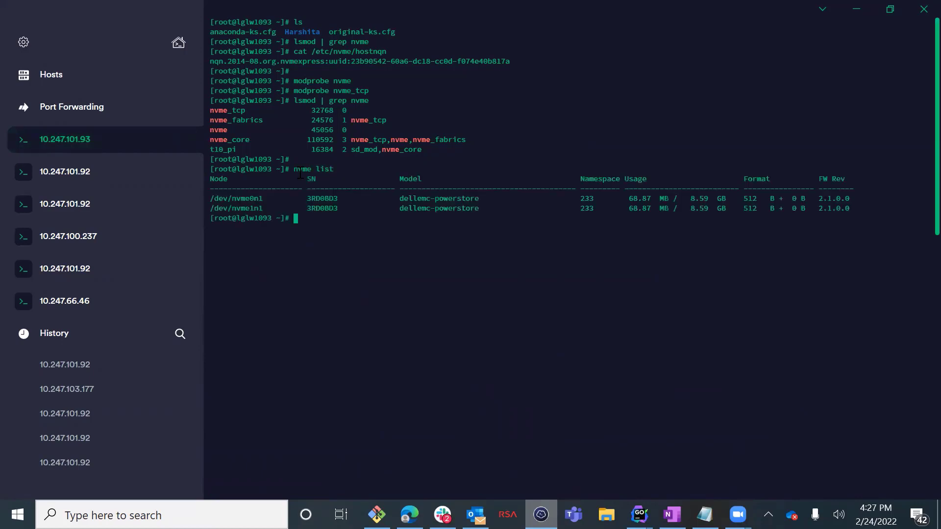